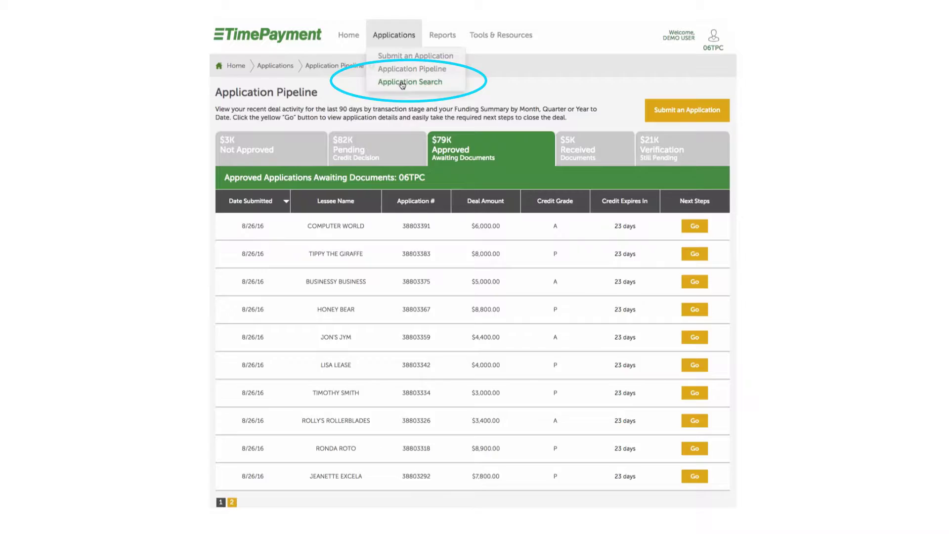
left_click(402, 82)
left_click(343, 174)
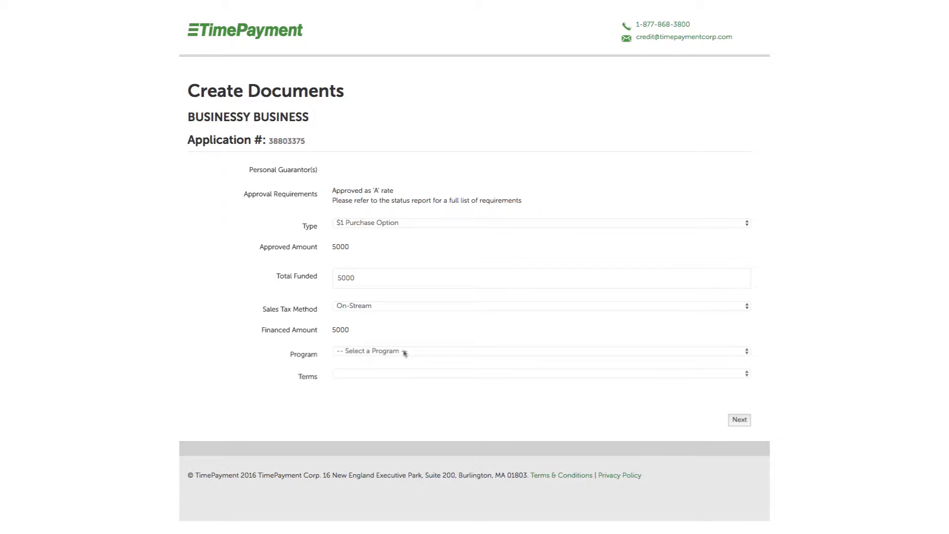
Step: Choose STANDARD PROGRAM $125 with the 48 Months @ 130.50 term and continue
left_click(404, 353)
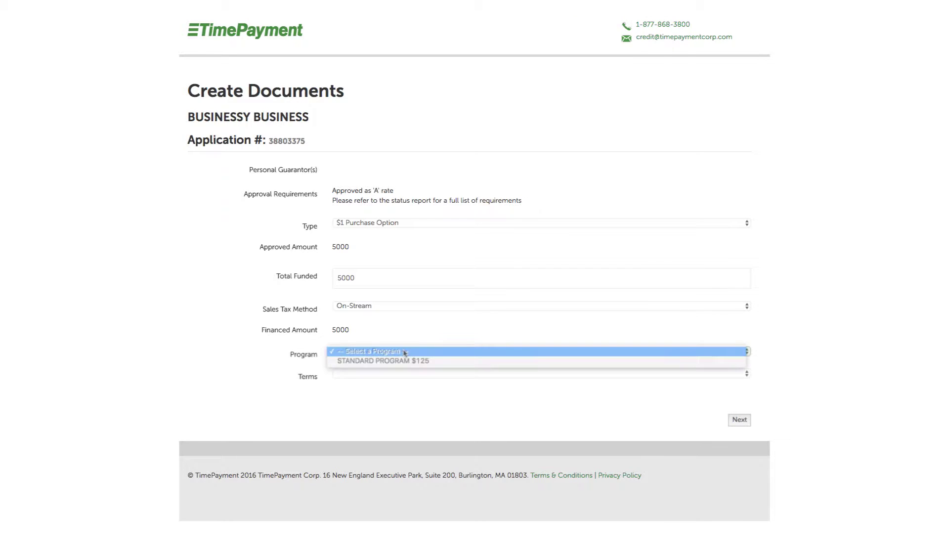
left_click(404, 361)
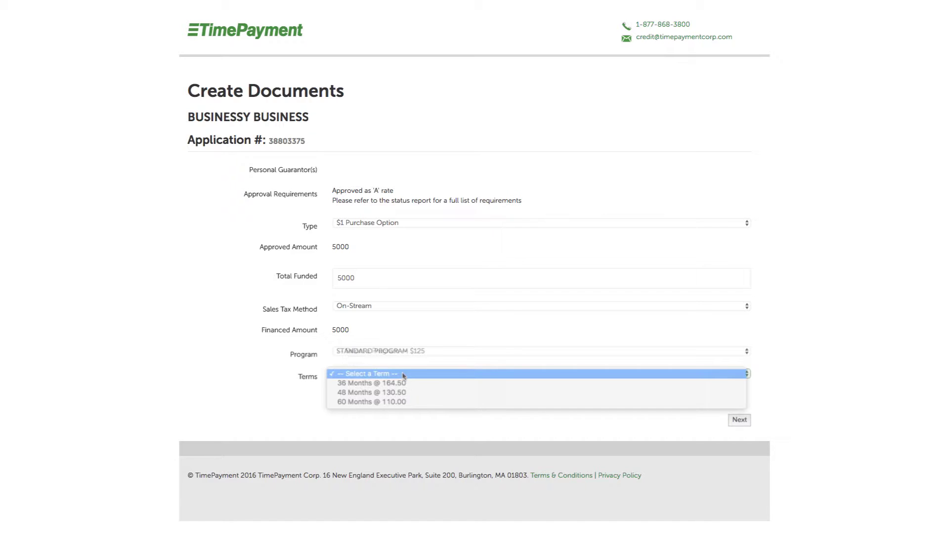
left_click(401, 392)
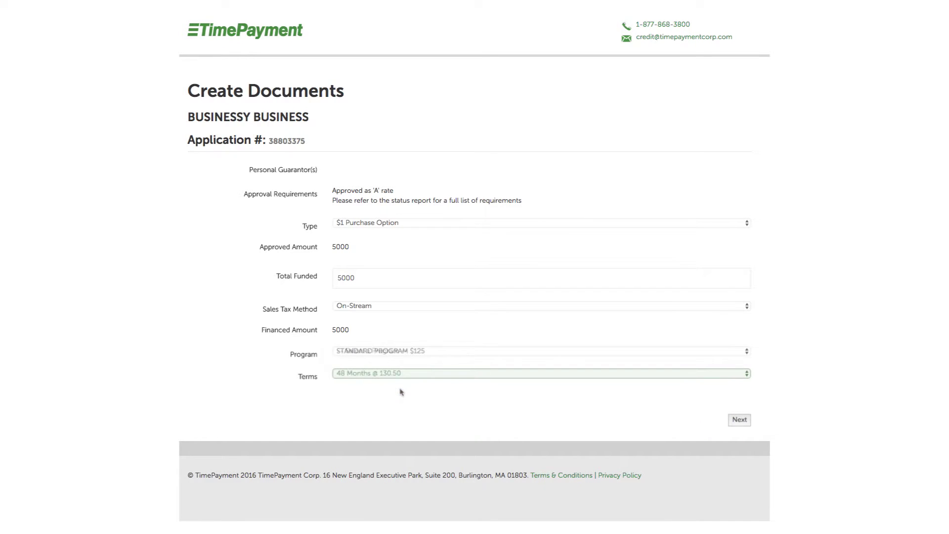
left_click(740, 421)
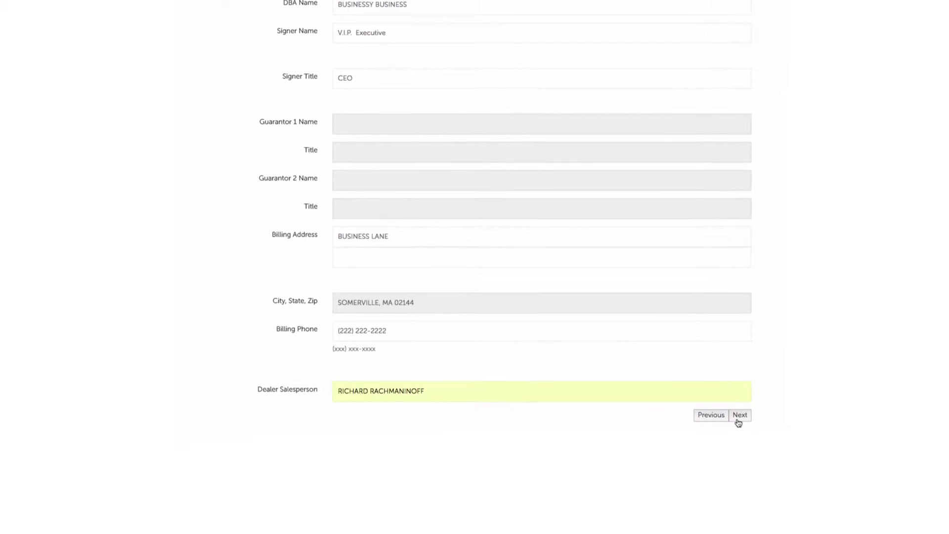
Step: Accept the prefilled signer, billing address and dealer salesperson details and continue
left_click(740, 395)
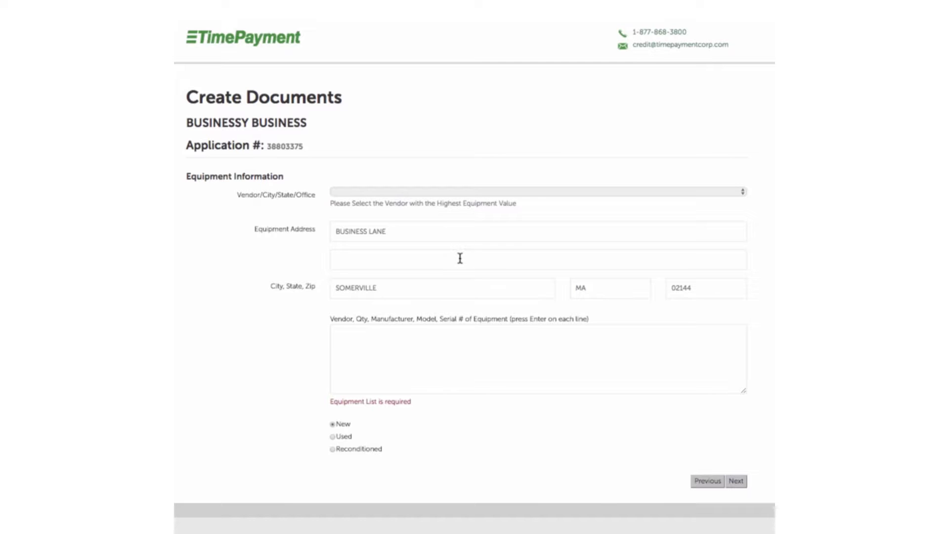
Step: Enter equipment 'ACME, 1, CoyoteCatchers, Model 1B, SN# 123456', mark it Used, and continue
left_click(337, 330)
type("ACME, 1, CoyoteCatchers, Model 1B, SN# 123456")
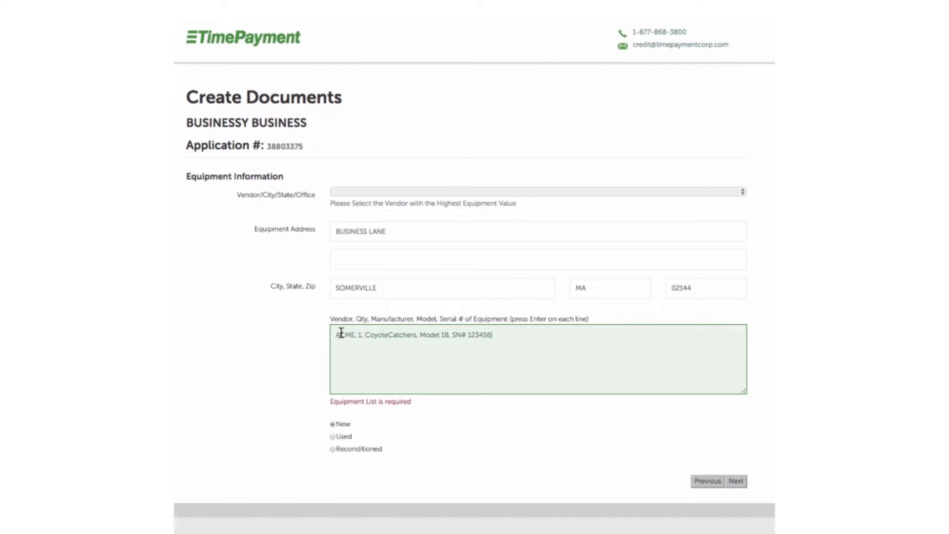
key("Tab")
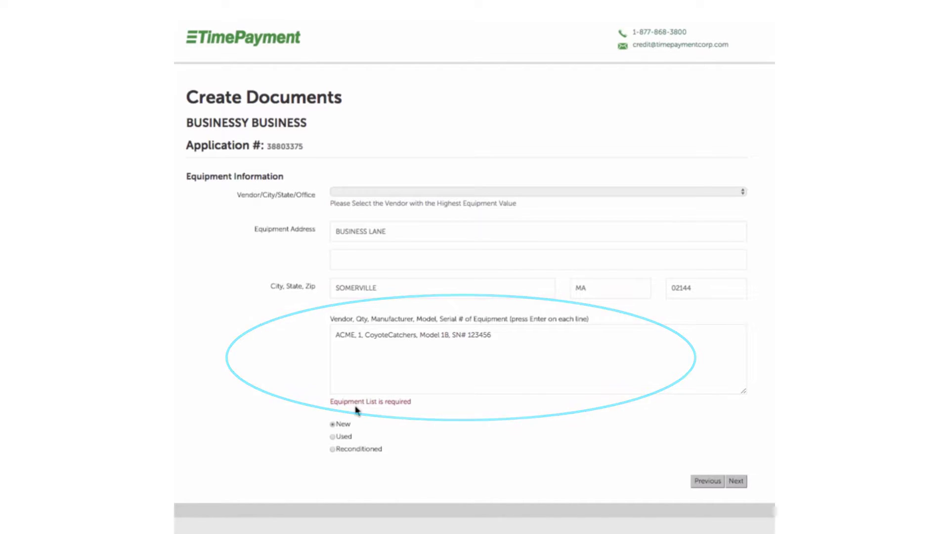
left_click(334, 440)
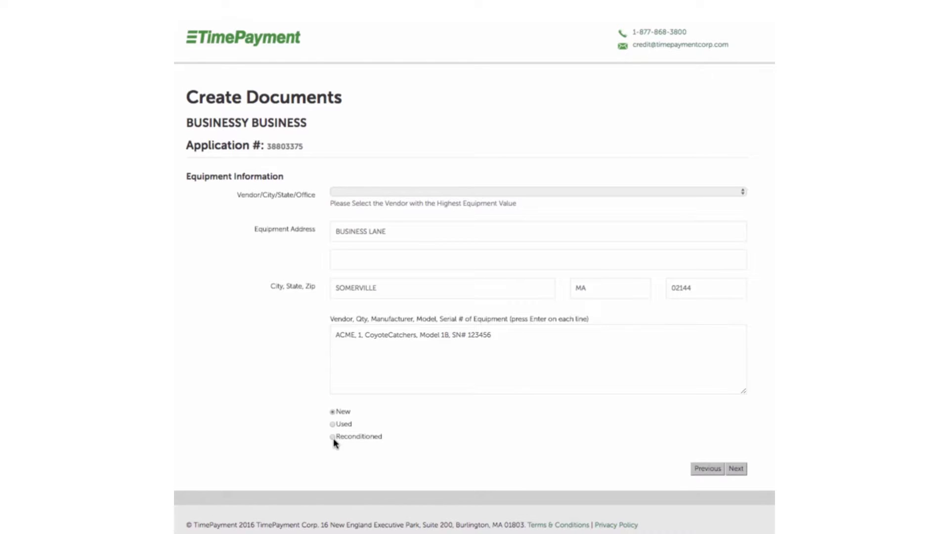
left_click(332, 424)
left_click(736, 469)
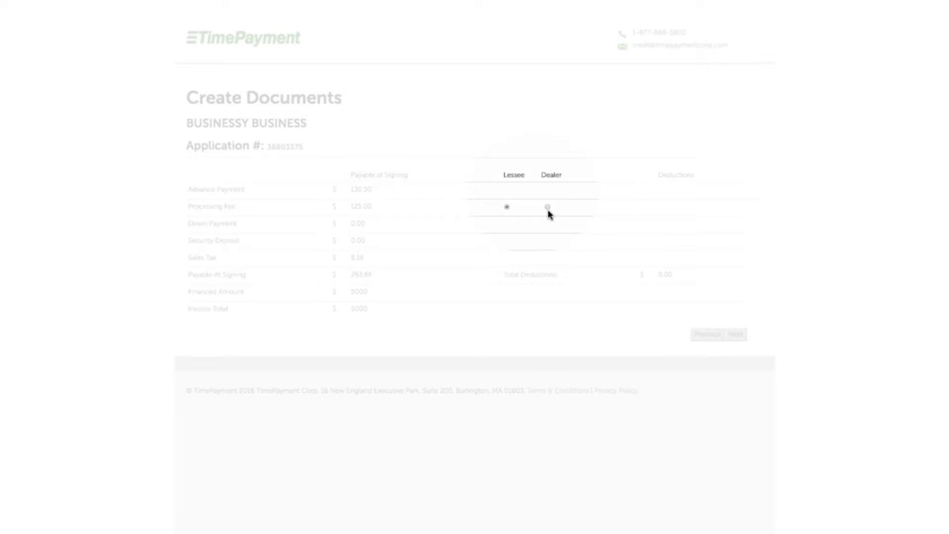
Step: Keep the processing fee on the lessee and accept 263.66 due at signing
left_click(739, 335)
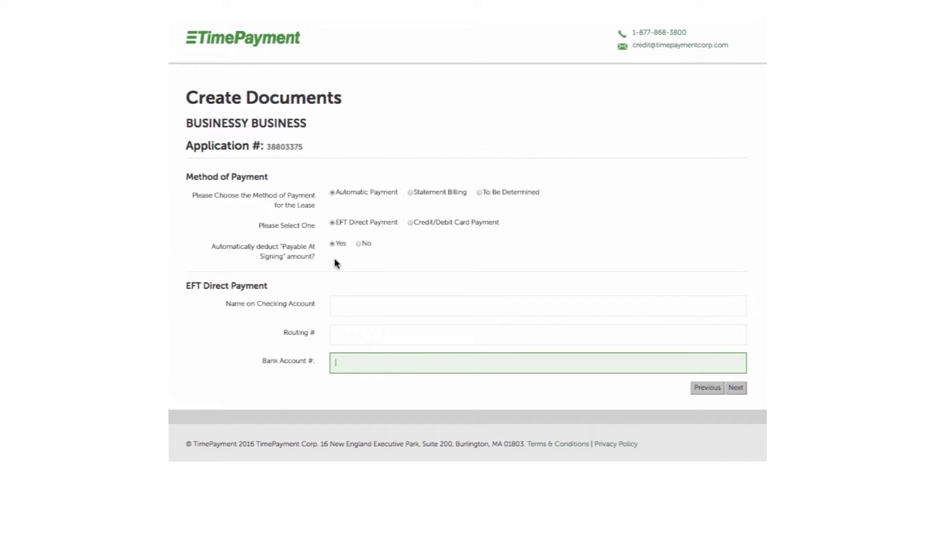
Step: Enter EFT details: holder V.I.P Executive, routing 211070175, account 1234567
left_click(344, 306)
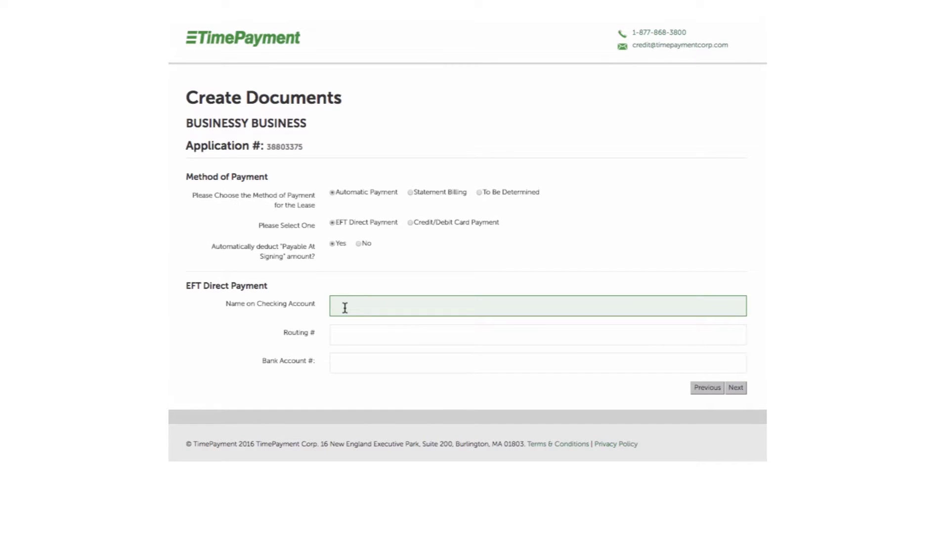
type("V.I.P Executive")
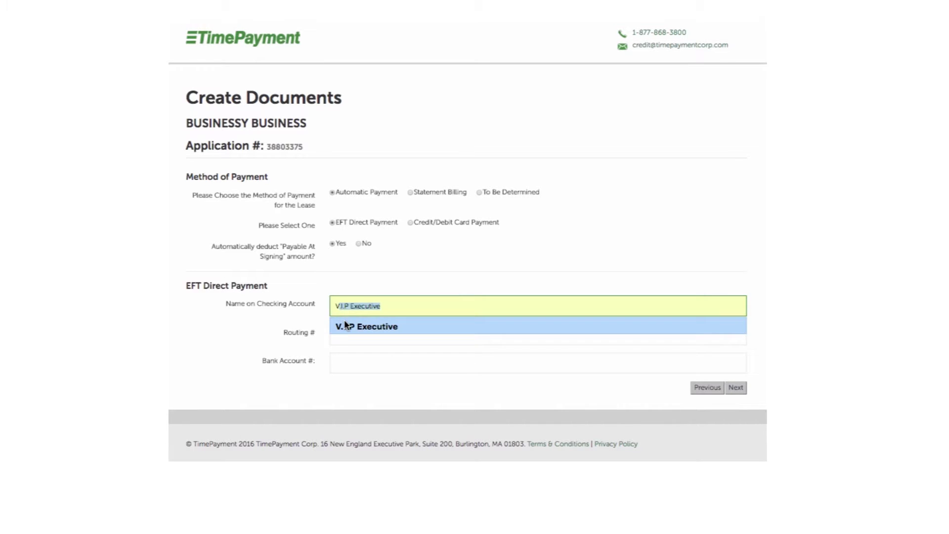
left_click(366, 326)
left_click(341, 334)
type("211")
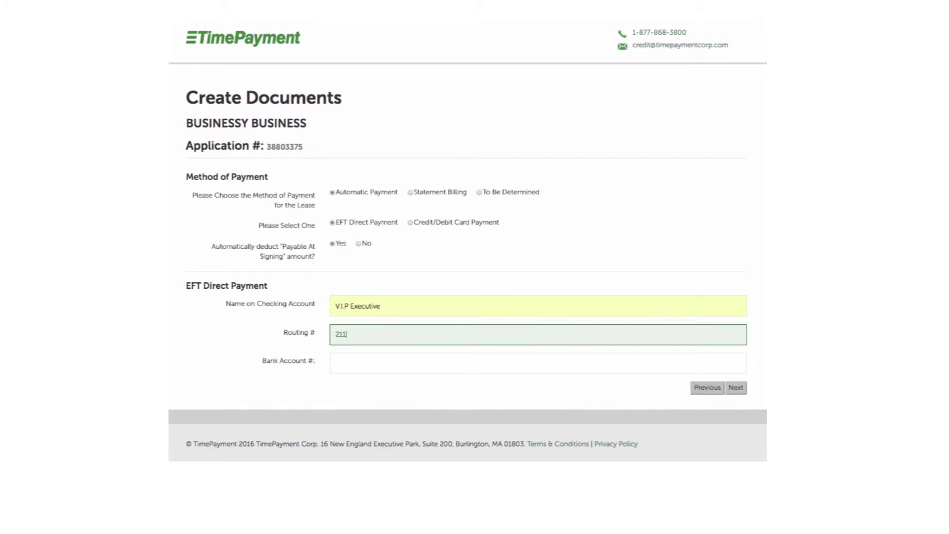
type("070175")
key("Tab")
type("123456")
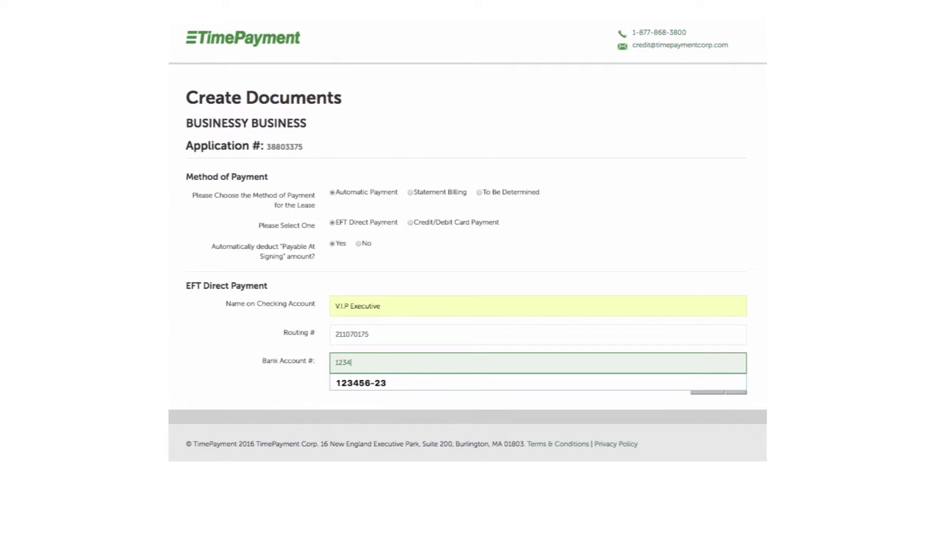
type("789")
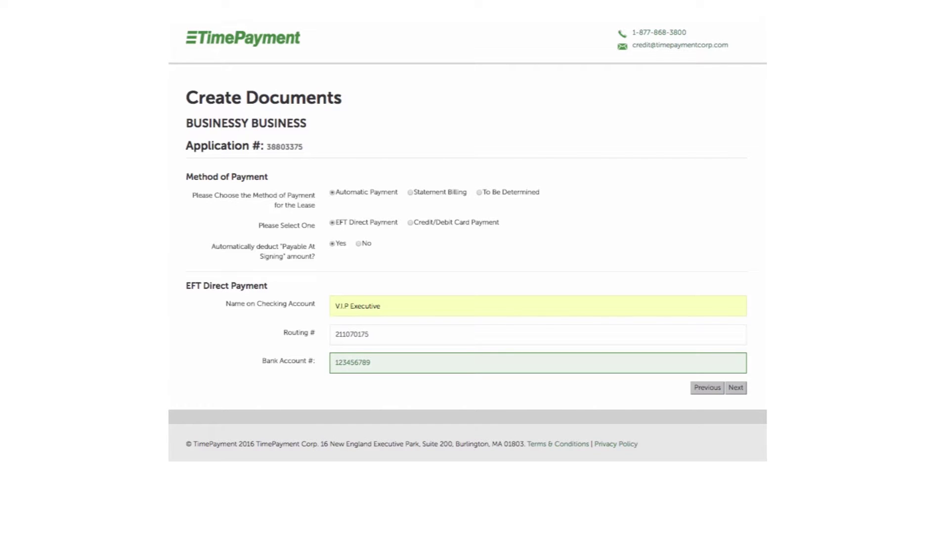
Step: Switch the payment method to a MasterCard credit/debit card
left_click(410, 222)
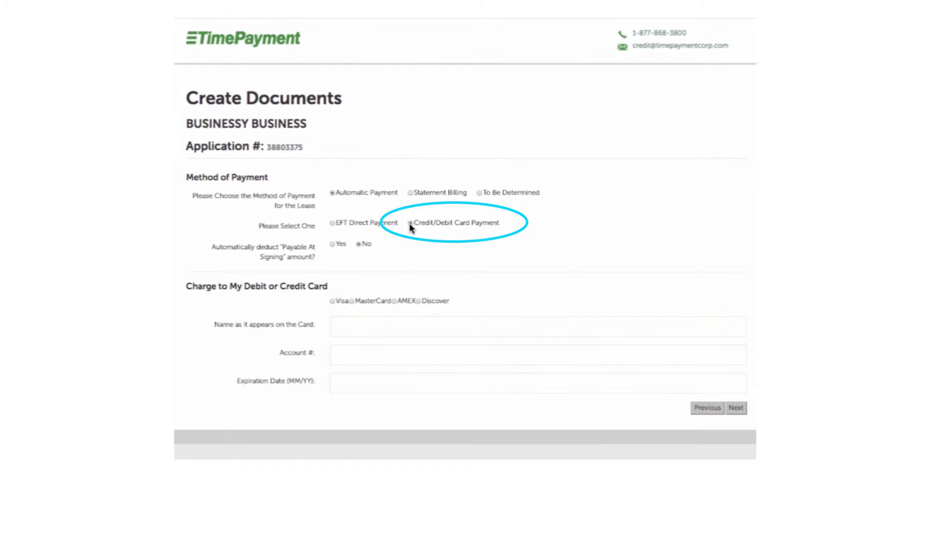
left_click(351, 303)
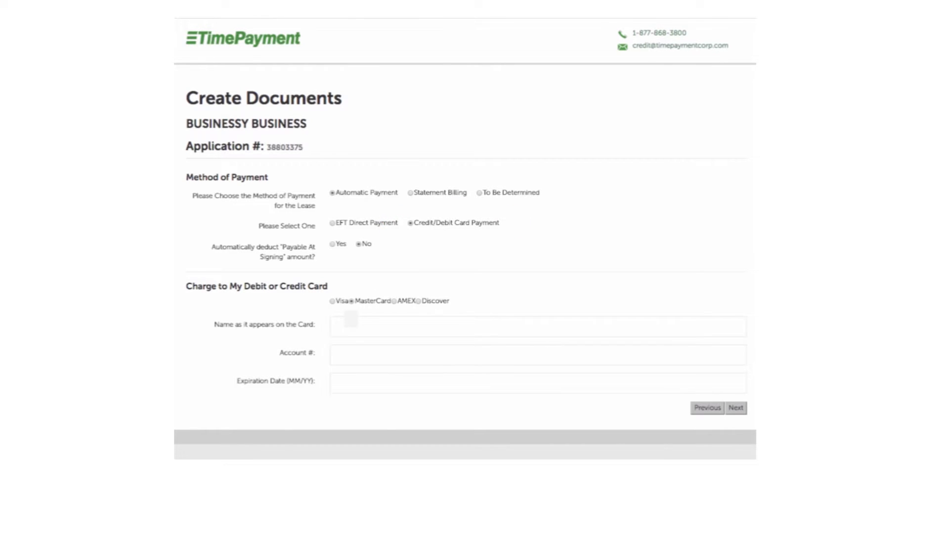
left_click(479, 193)
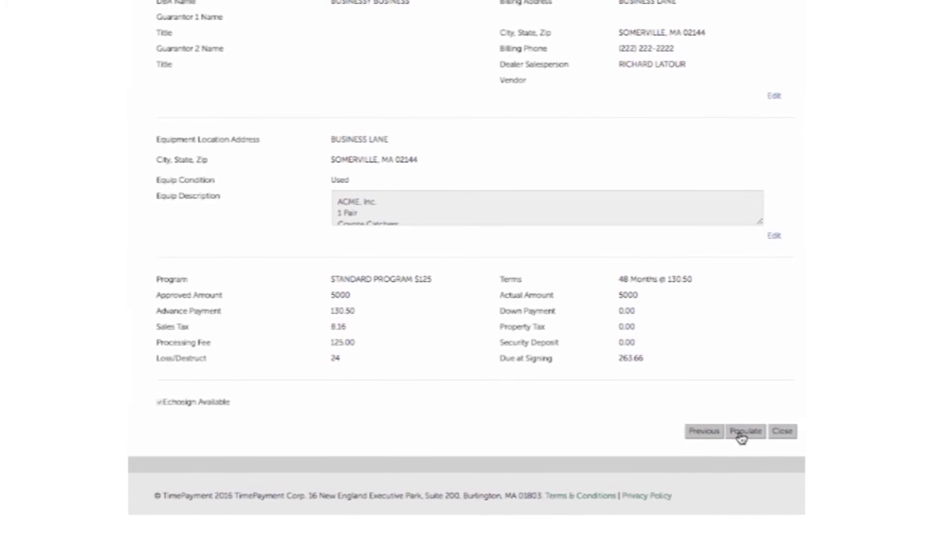
left_click(743, 433)
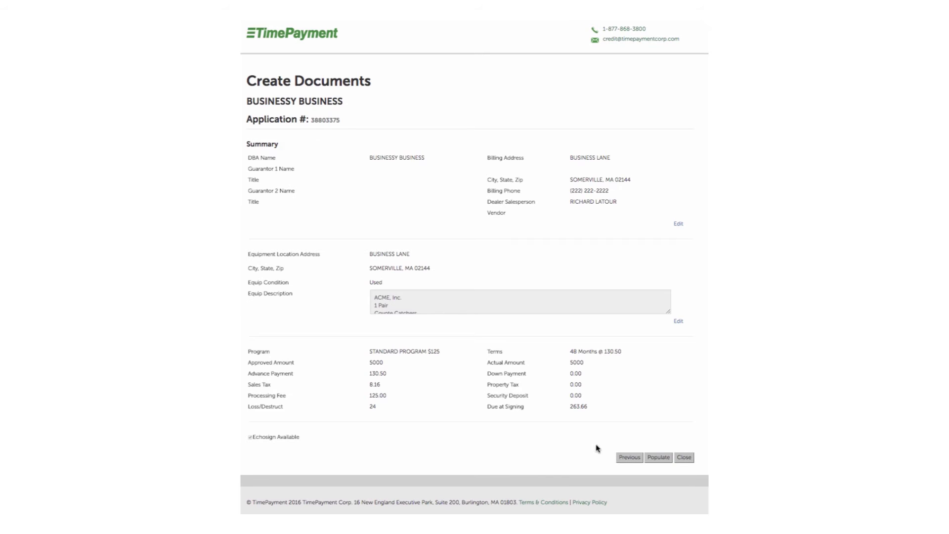
left_click(657, 460)
left_click(602, 457)
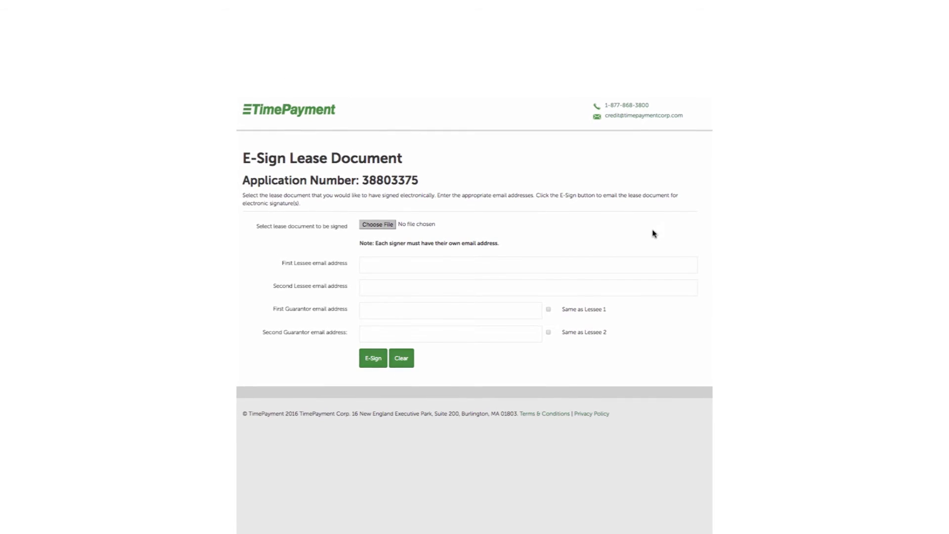
Step: Attach Lease_38803375.pdf, add the VIP lessee email, and send it for e-signature
left_click(376, 225)
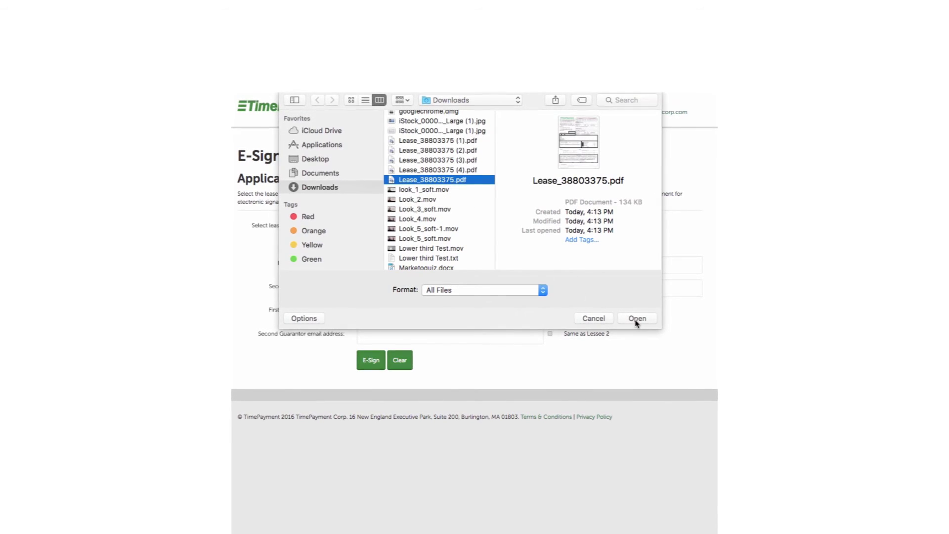
left_click(636, 319)
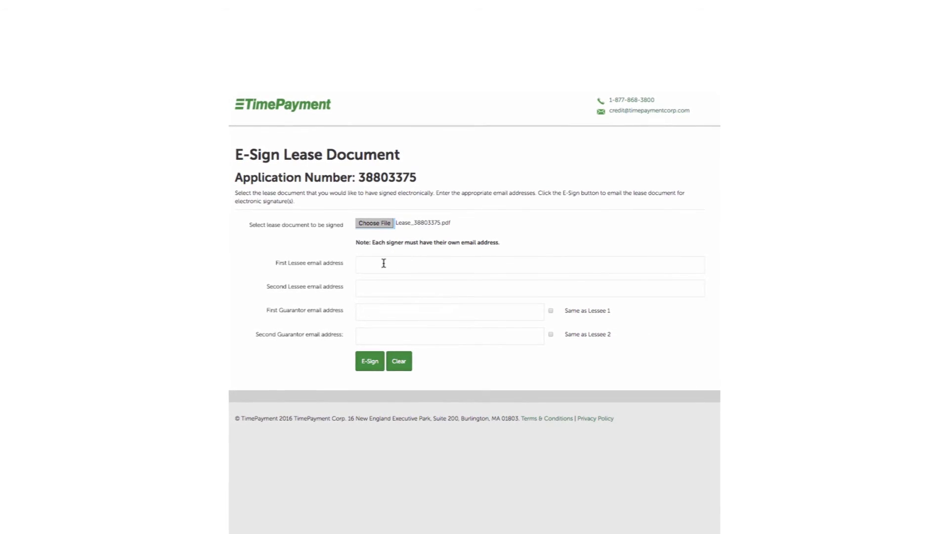
left_click(380, 264)
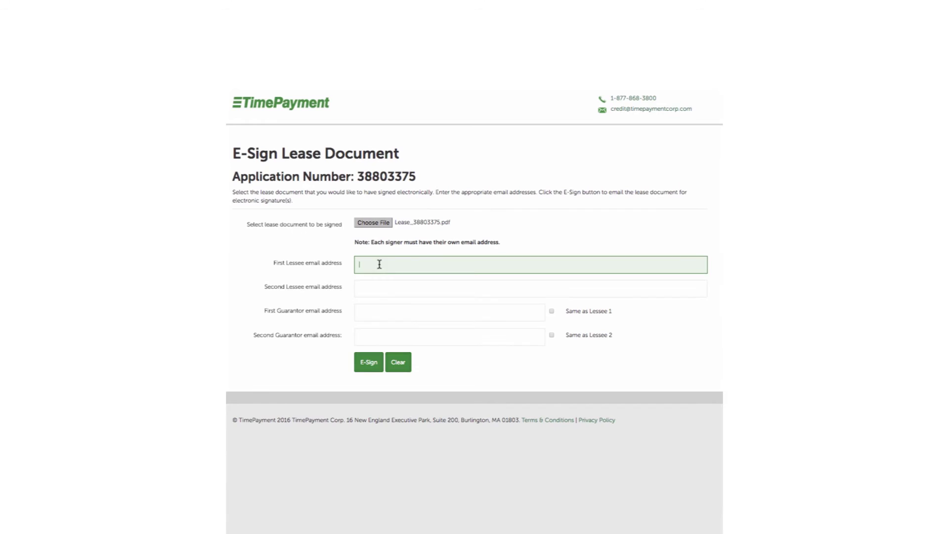
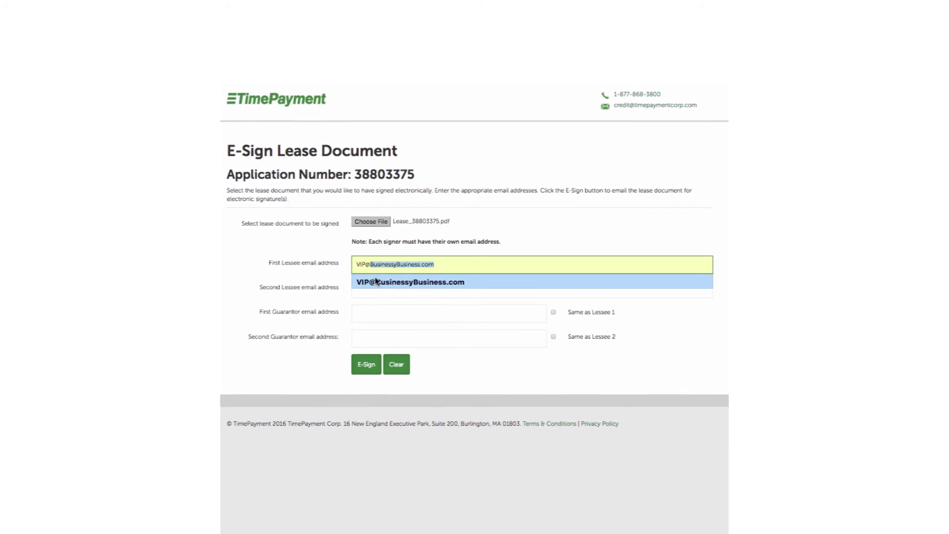
left_click(375, 282)
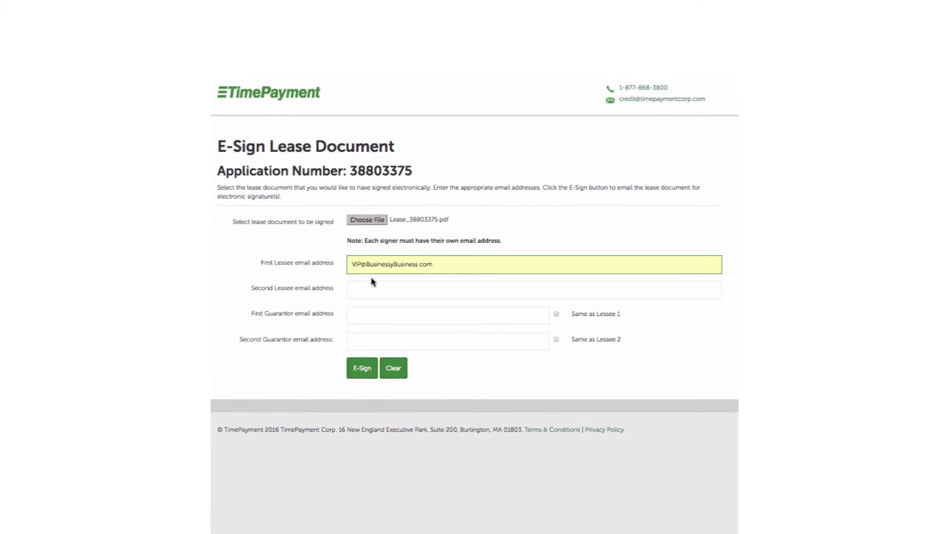
left_click(365, 376)
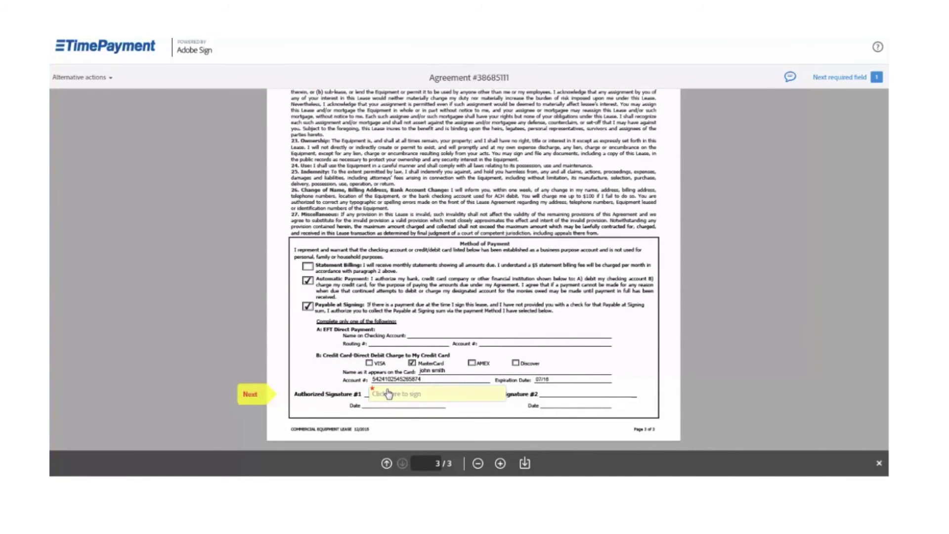
left_click(388, 393)
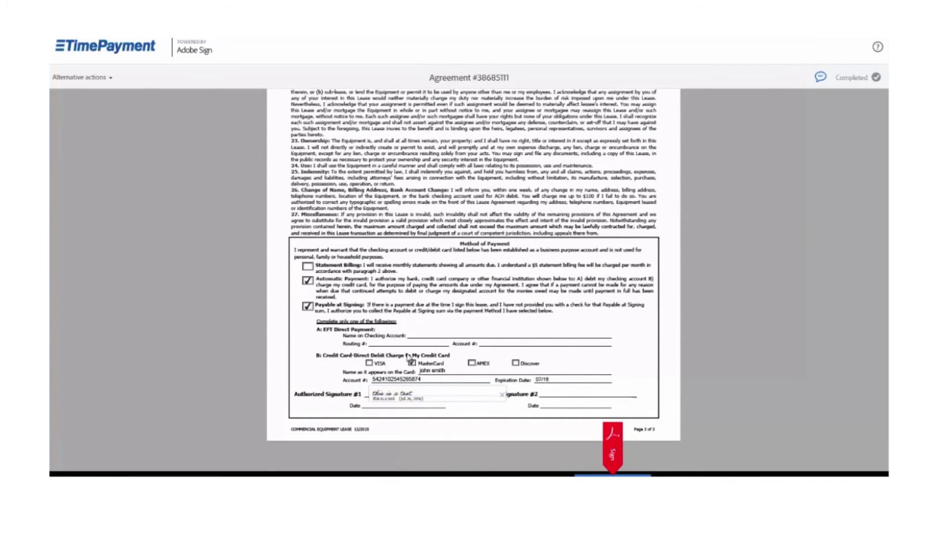